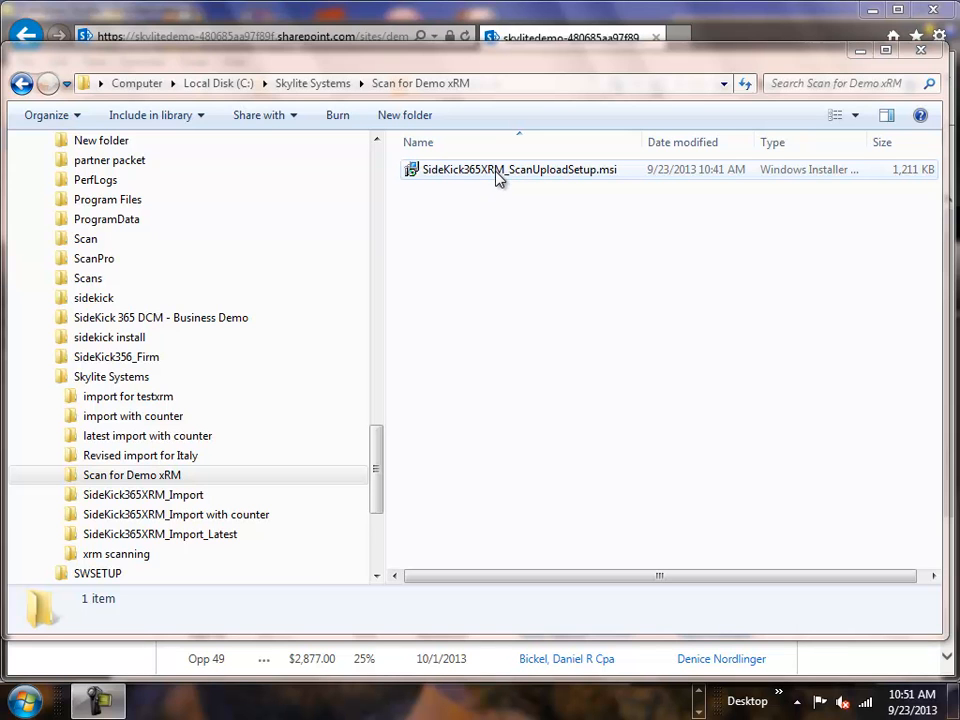
Install SideKick365XRM_ScanUpload from its setup package, keeping the default installation folder and the Just me option.
{"action": "double_click", "coordinate": [499, 171]}
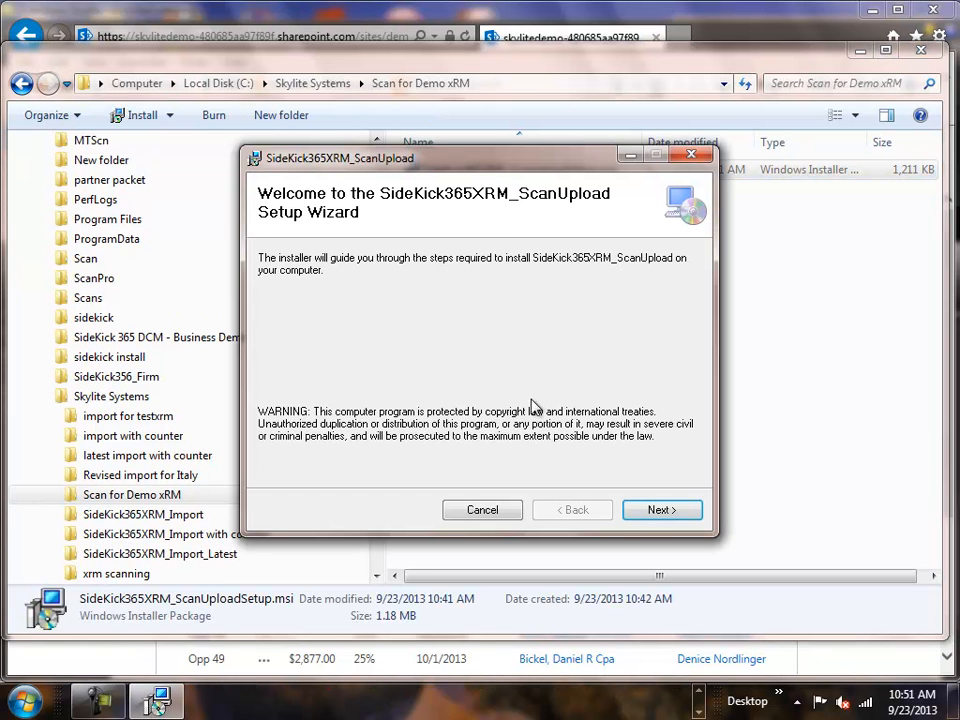
{"action": "left_click", "coordinate": [660, 510]}
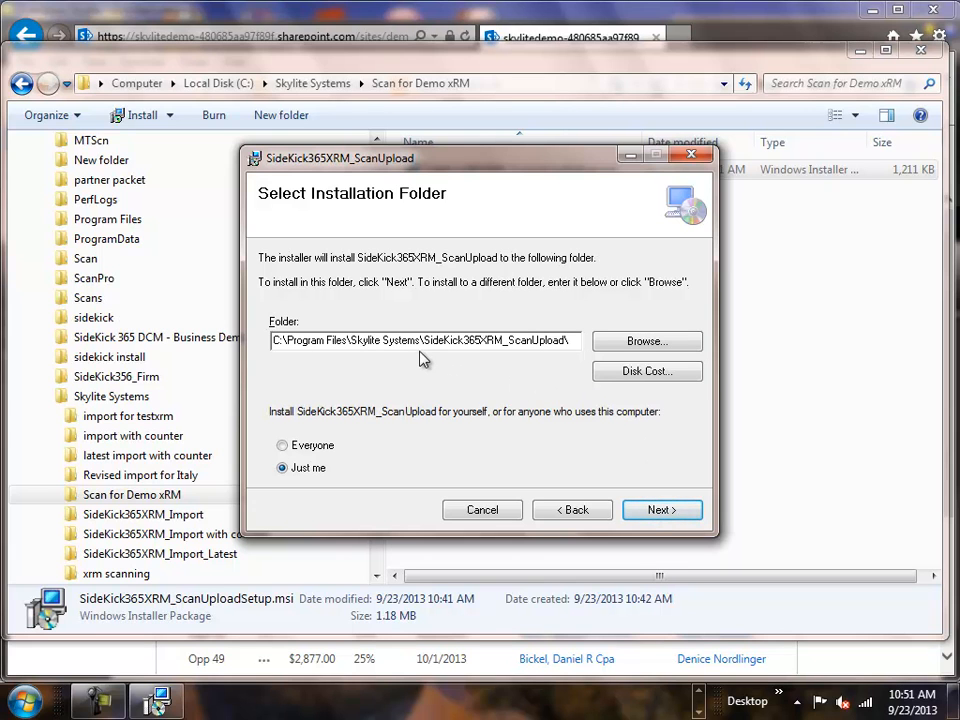
{"action": "left_click", "coordinate": [652, 514]}
{"action": "left_click", "coordinate": [652, 514]}
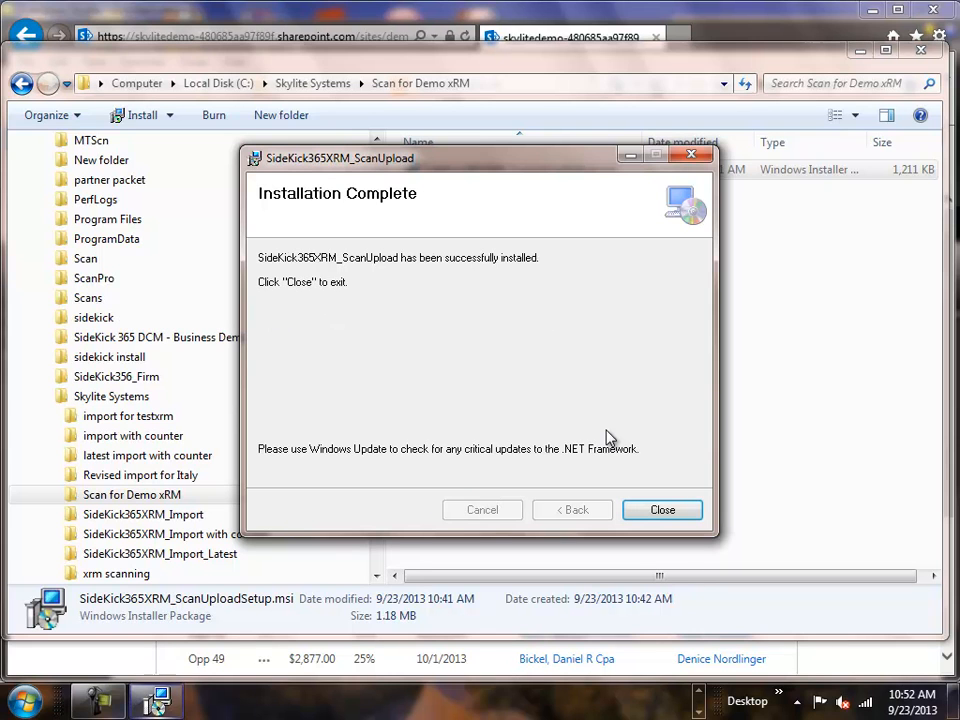
{"action": "left_click", "coordinate": [670, 518]}
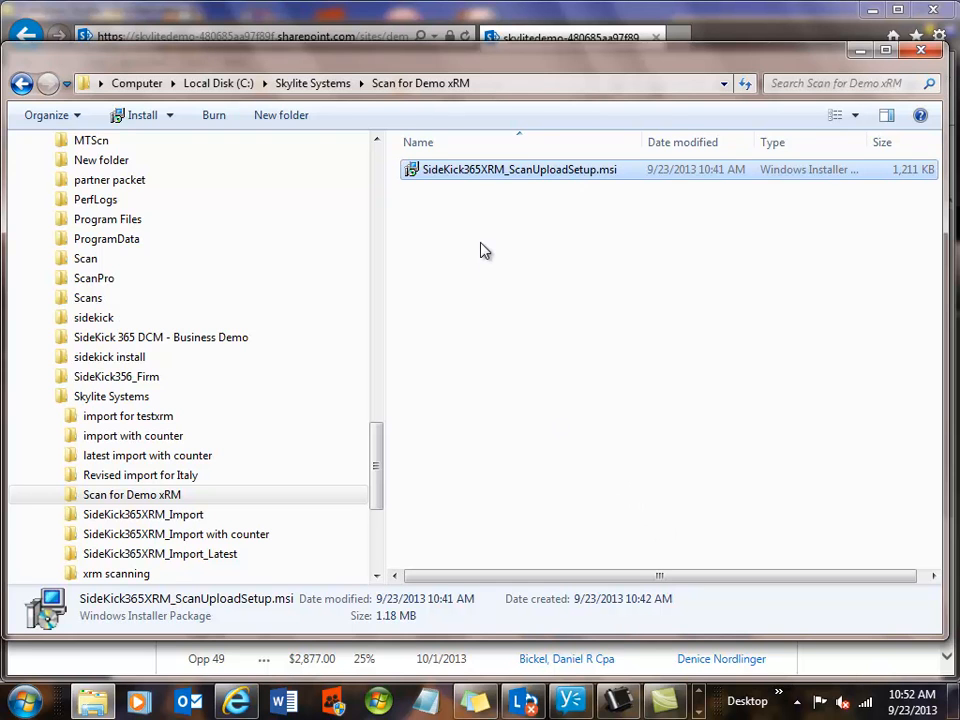
Open the KODAK Smart Touch configuration for the PDF to xRM Pro task shortcut.
{"action": "left_click", "coordinate": [699, 713]}
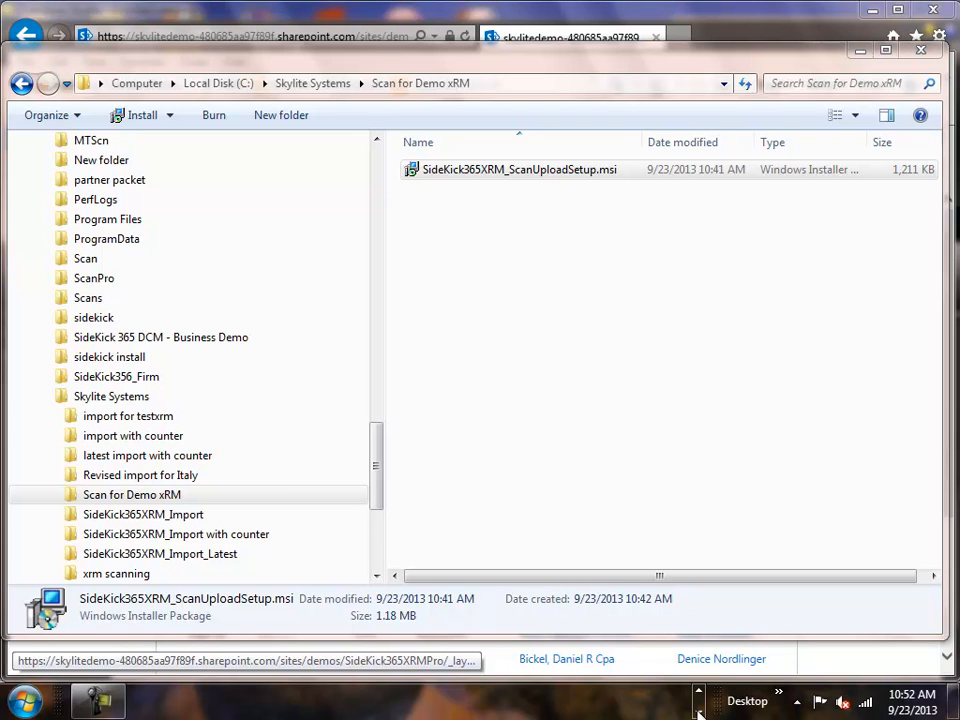
{"action": "left_click", "coordinate": [798, 704]}
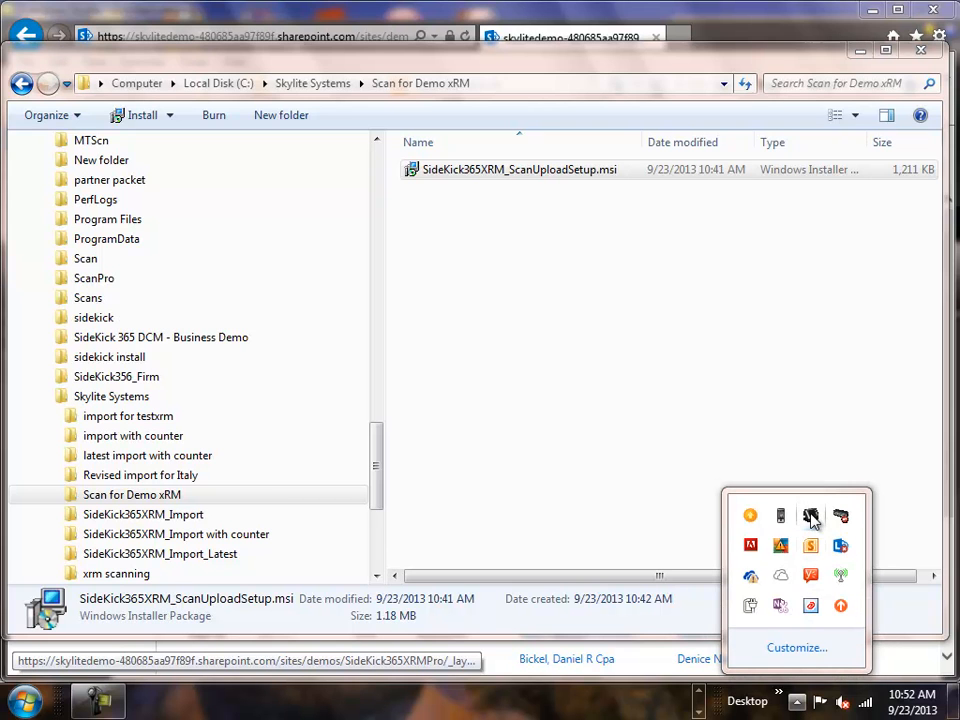
{"action": "left_click", "coordinate": [790, 703]}
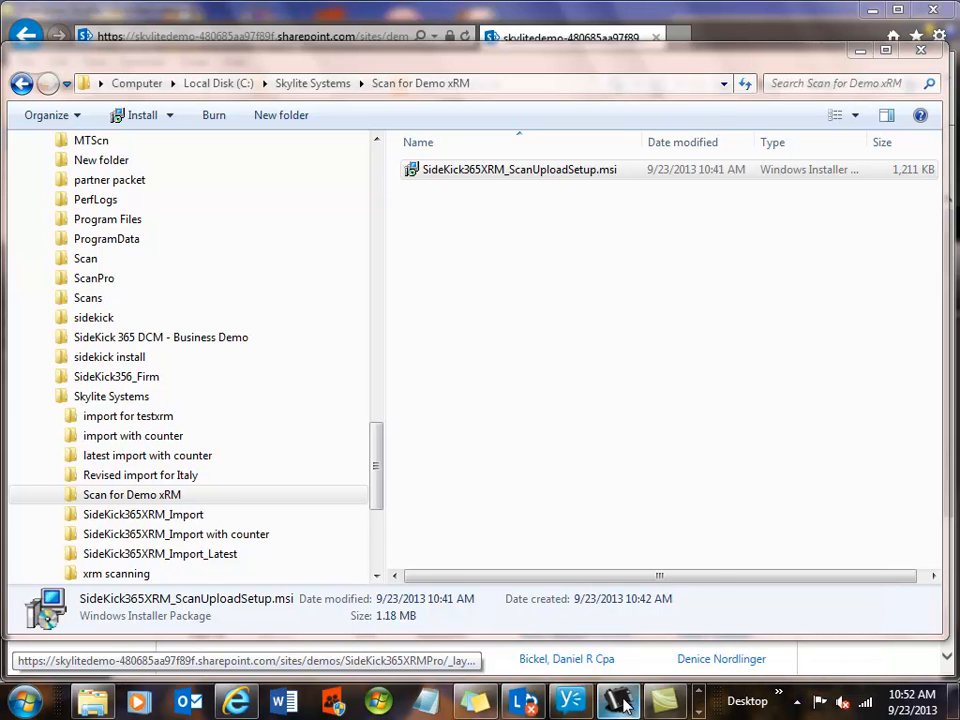
{"action": "left_click", "coordinate": [618, 701]}
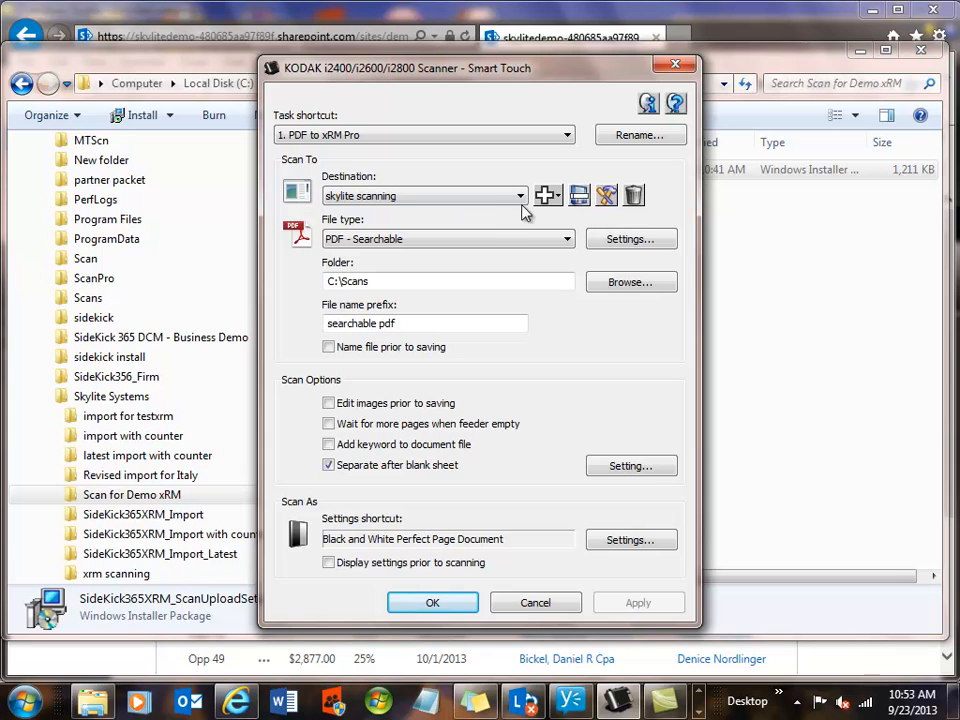
Set the skylite scanning destination's application to SideKick365XRM_ScanUpload.exe from Program Files\Skylite Systems\SideKick365XRM_ScanUpload and save the scanner configuration.
{"action": "left_click", "coordinate": [606, 196]}
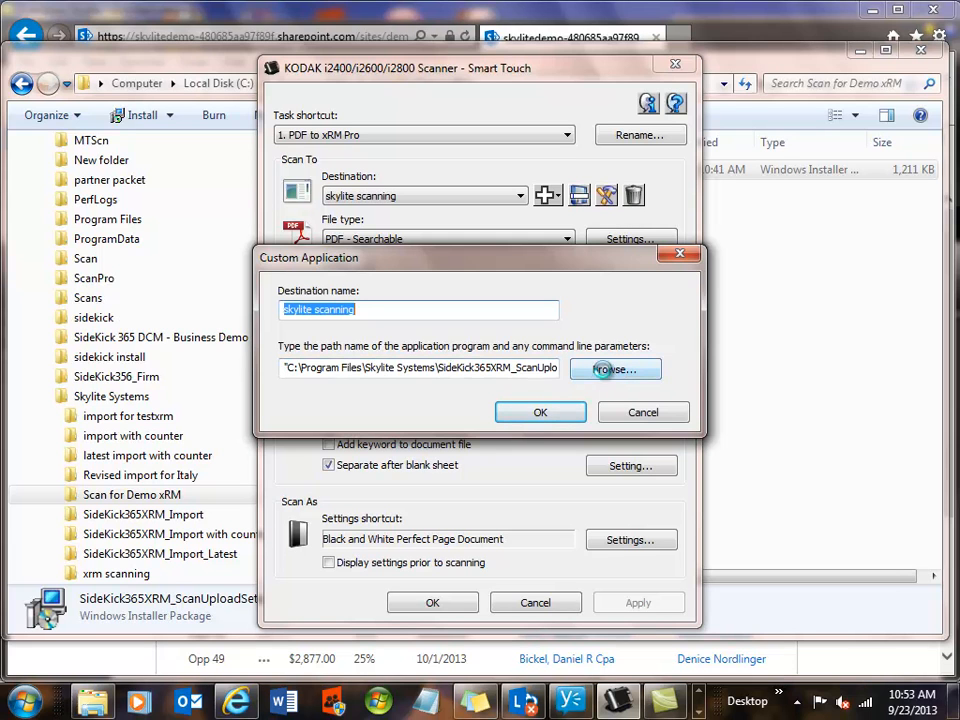
{"action": "left_click", "coordinate": [607, 373]}
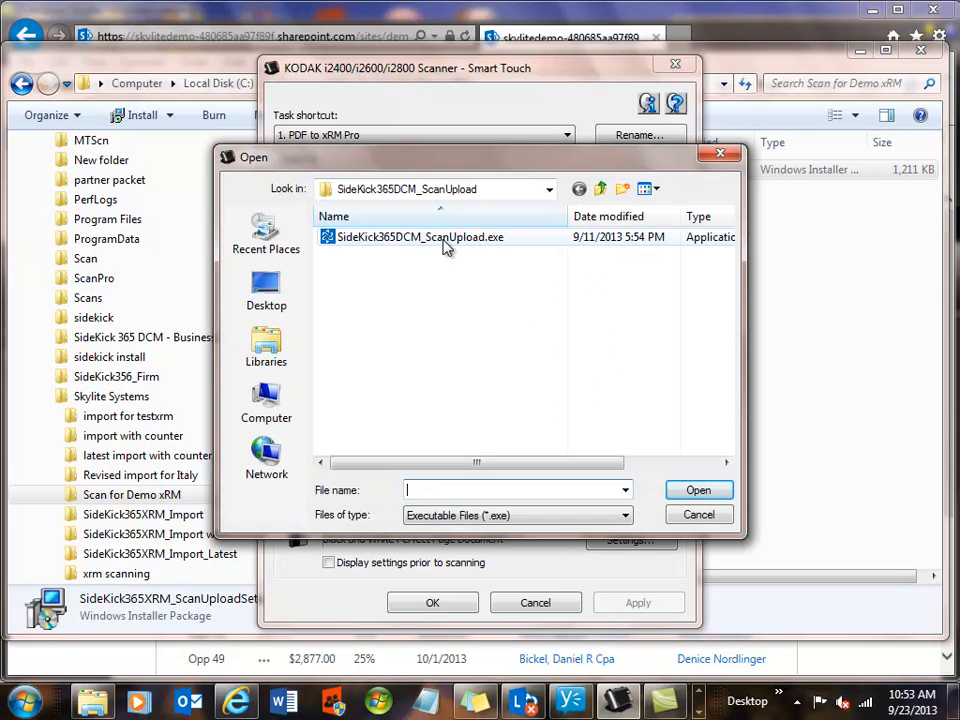
{"action": "left_click", "coordinate": [548, 192]}
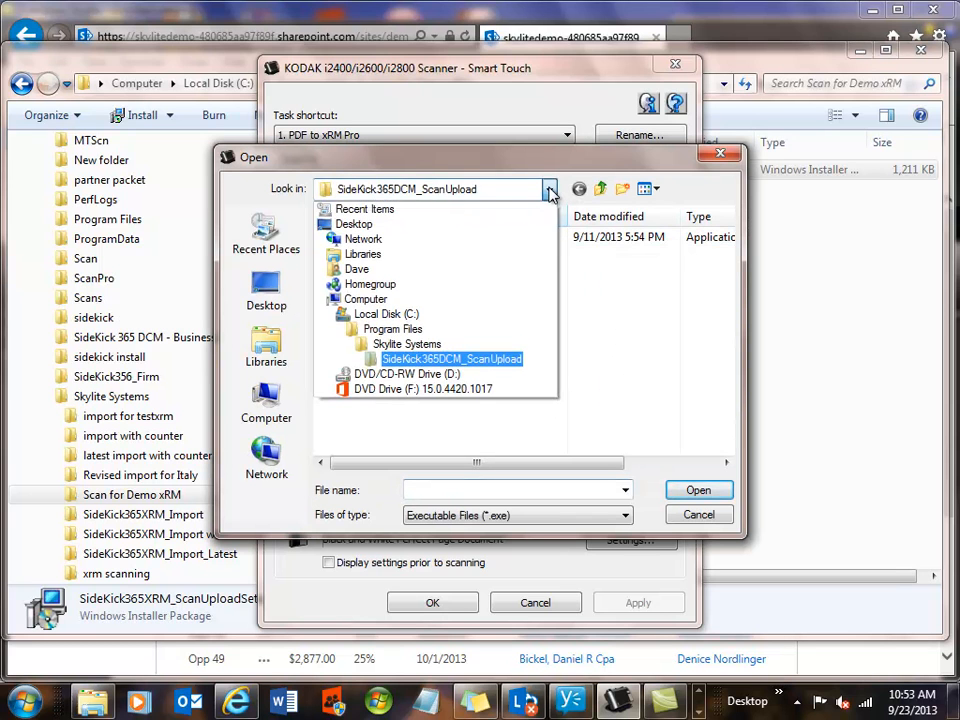
{"action": "left_click", "coordinate": [430, 347]}
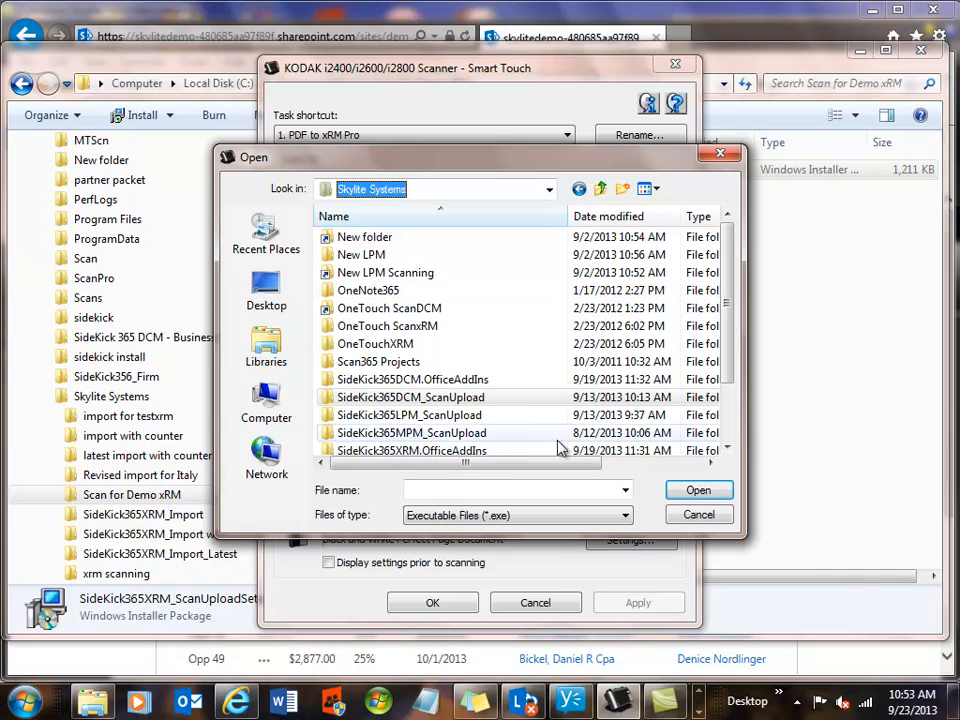
{"action": "left_click", "coordinate": [728, 449]}
{"action": "left_click", "coordinate": [728, 449]}
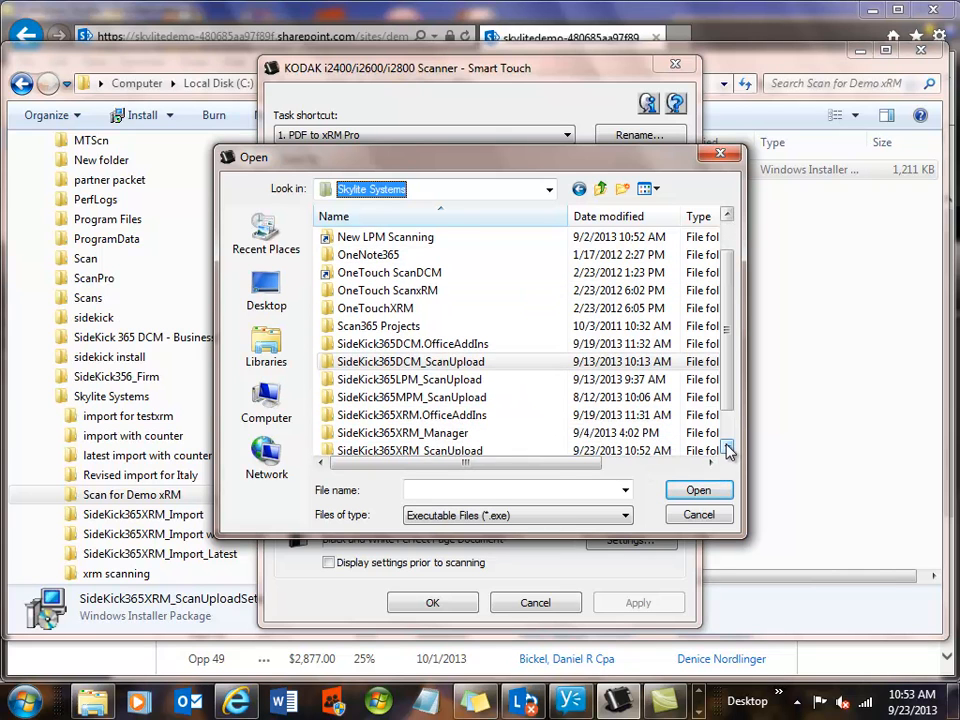
{"action": "left_click", "coordinate": [728, 449]}
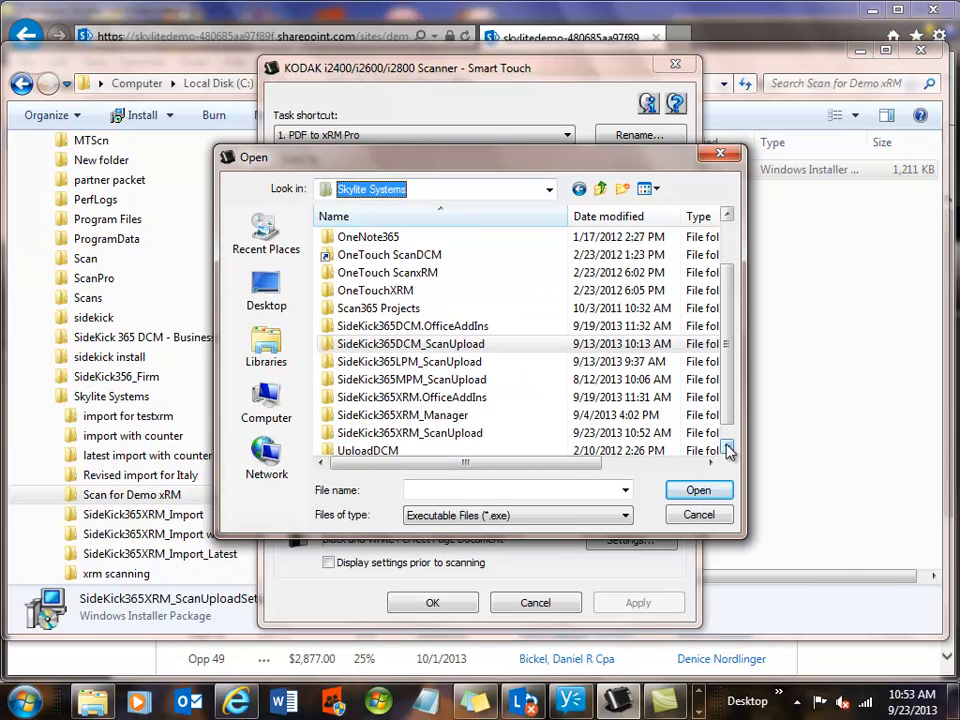
{"action": "double_click", "coordinate": [455, 434]}
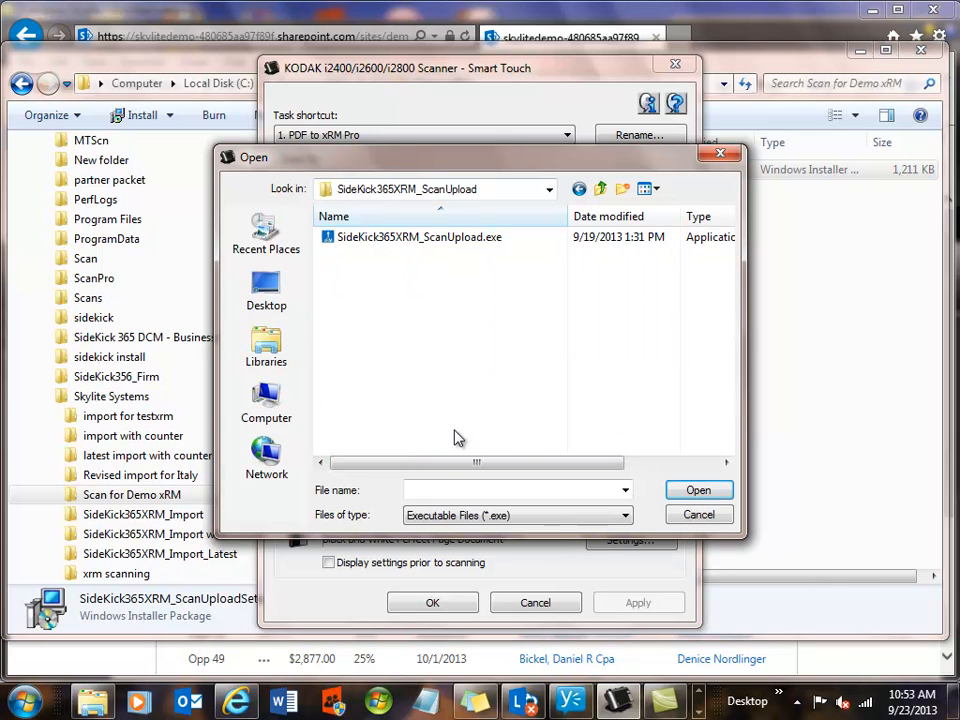
{"action": "left_click", "coordinate": [415, 240]}
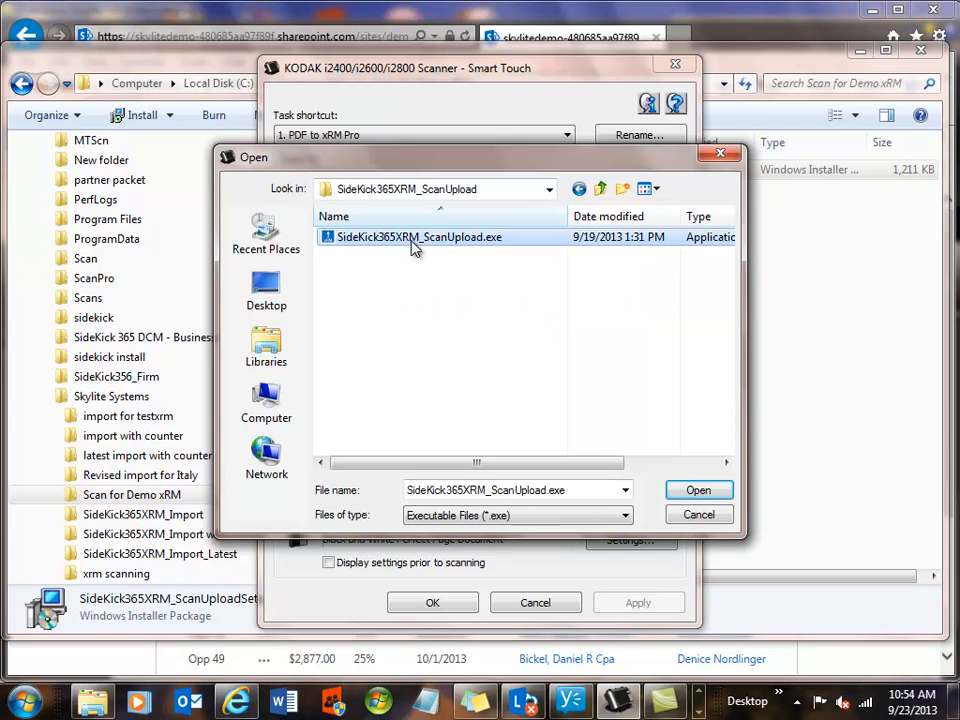
{"action": "left_click", "coordinate": [690, 492]}
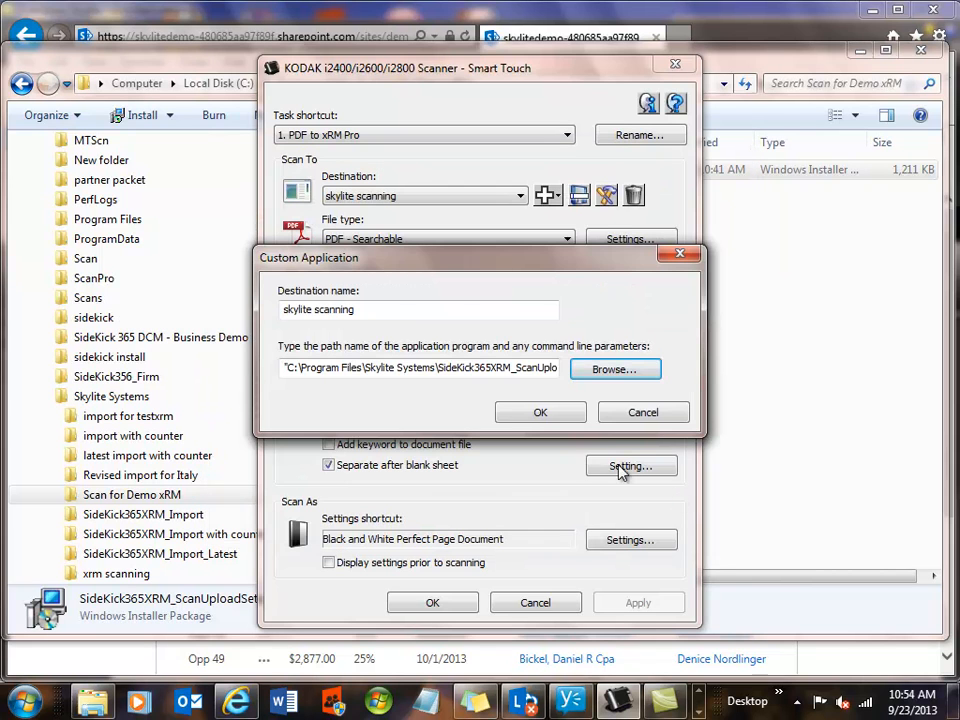
{"action": "left_click", "coordinate": [553, 418]}
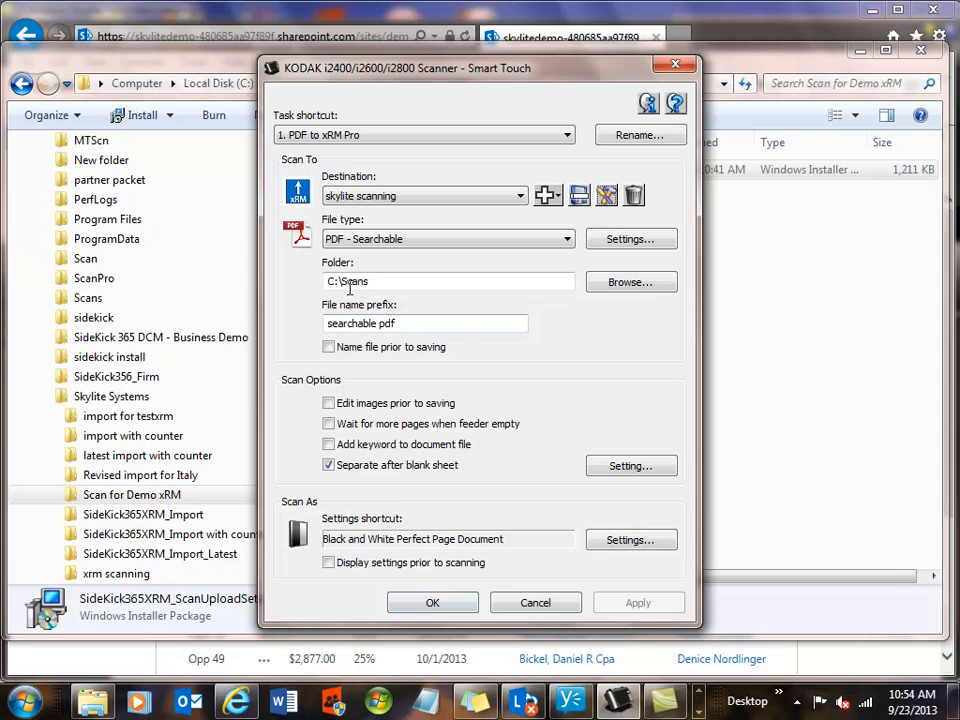
{"action": "left_click", "coordinate": [433, 602]}
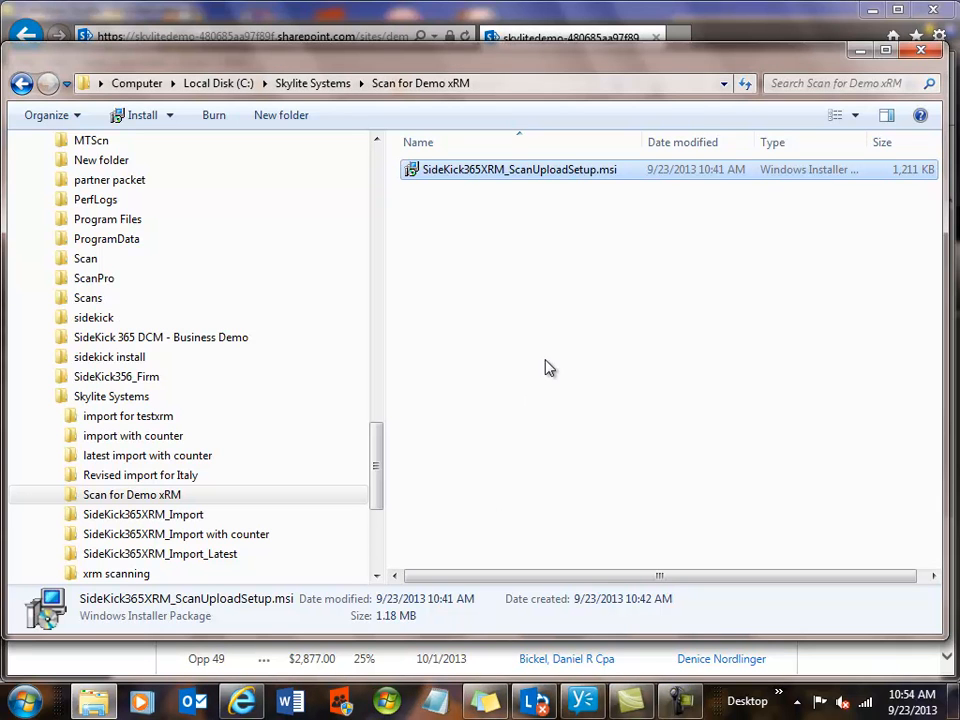
Switch back to Windows Explorer and open the C:\Scans folder to view its contents.
{"action": "left_click", "coordinate": [861, 52]}
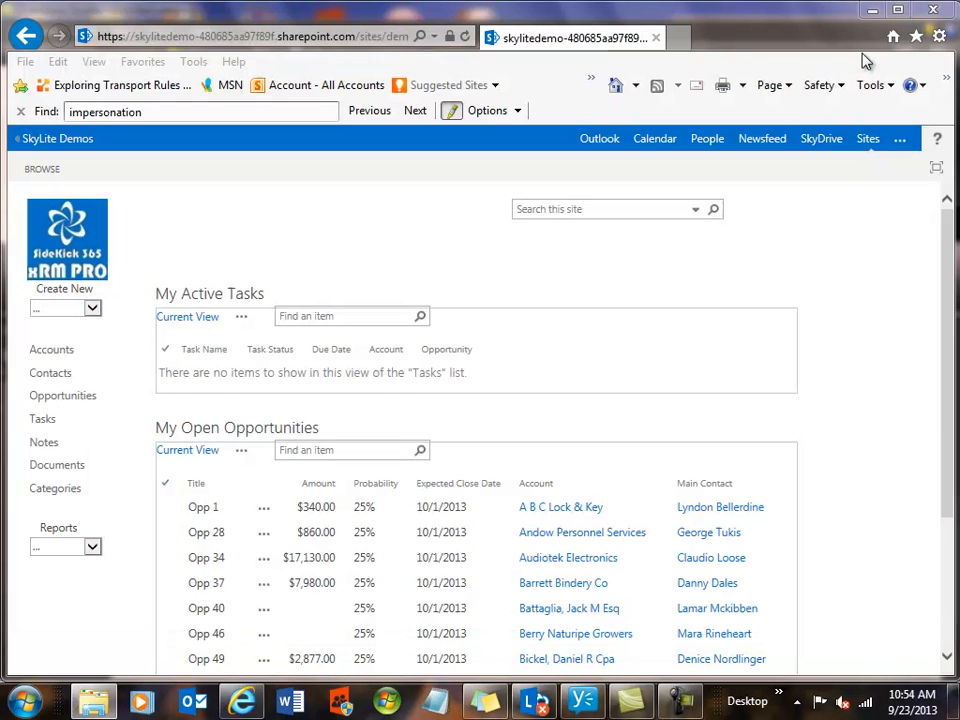
{"action": "left_click", "coordinate": [94, 708]}
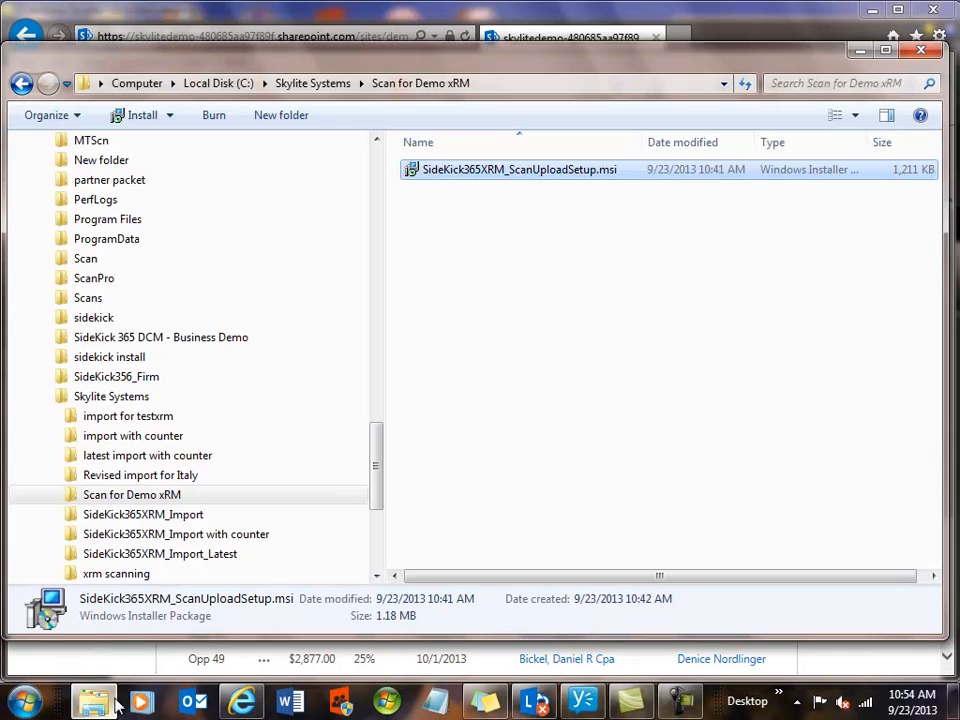
{"action": "left_click_drag", "start_coordinate": [380, 467], "coordinate": [388, 184]}
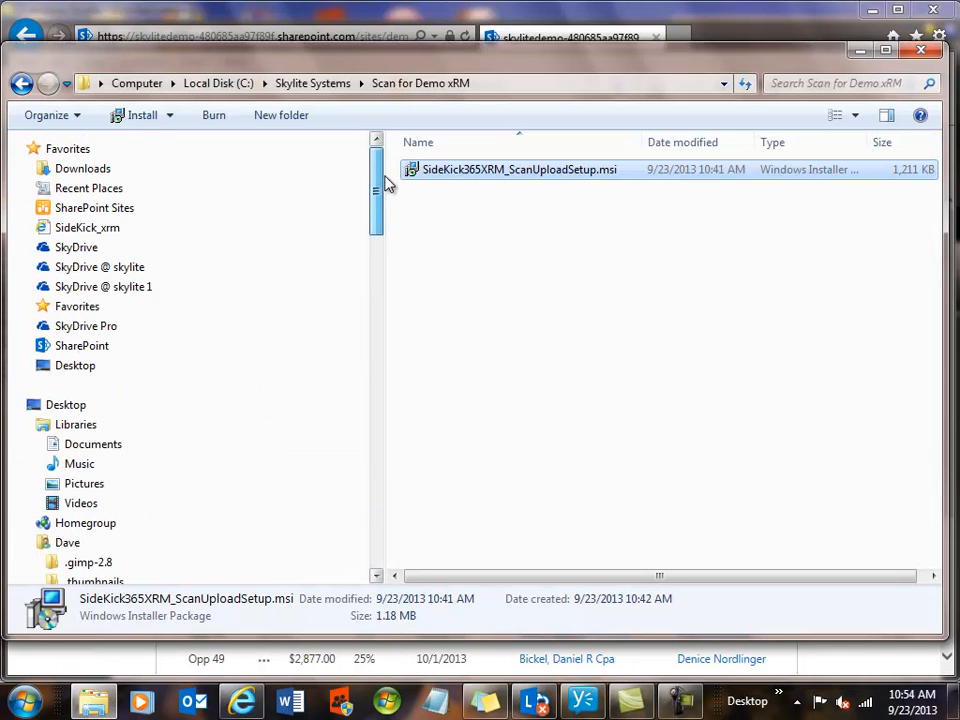
{"action": "left_click", "coordinate": [377, 576]}
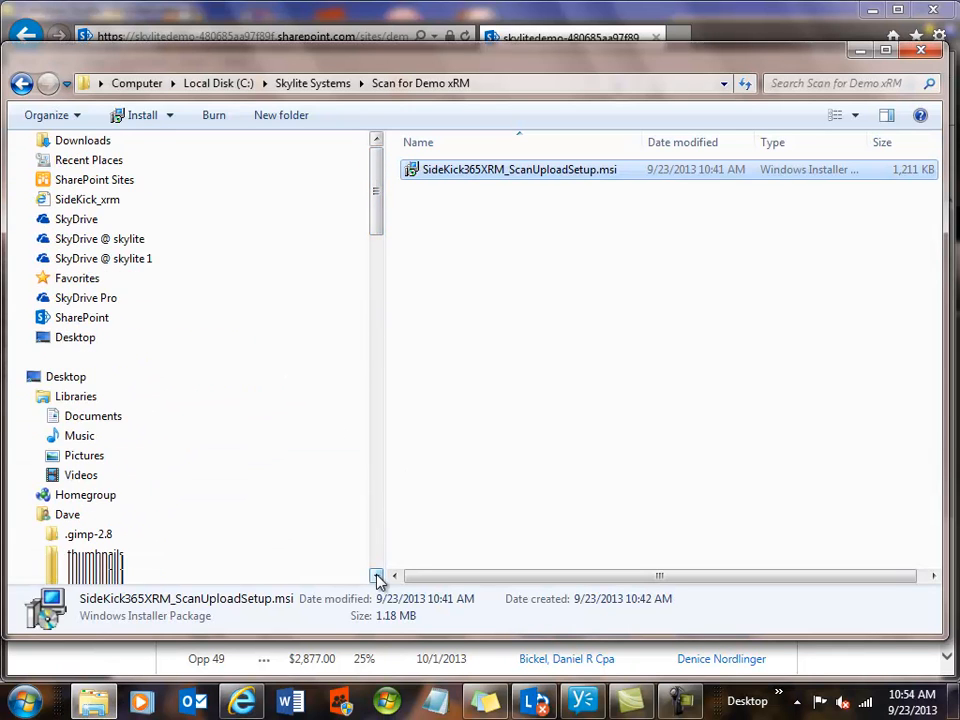
{"action": "left_click", "coordinate": [377, 576]}
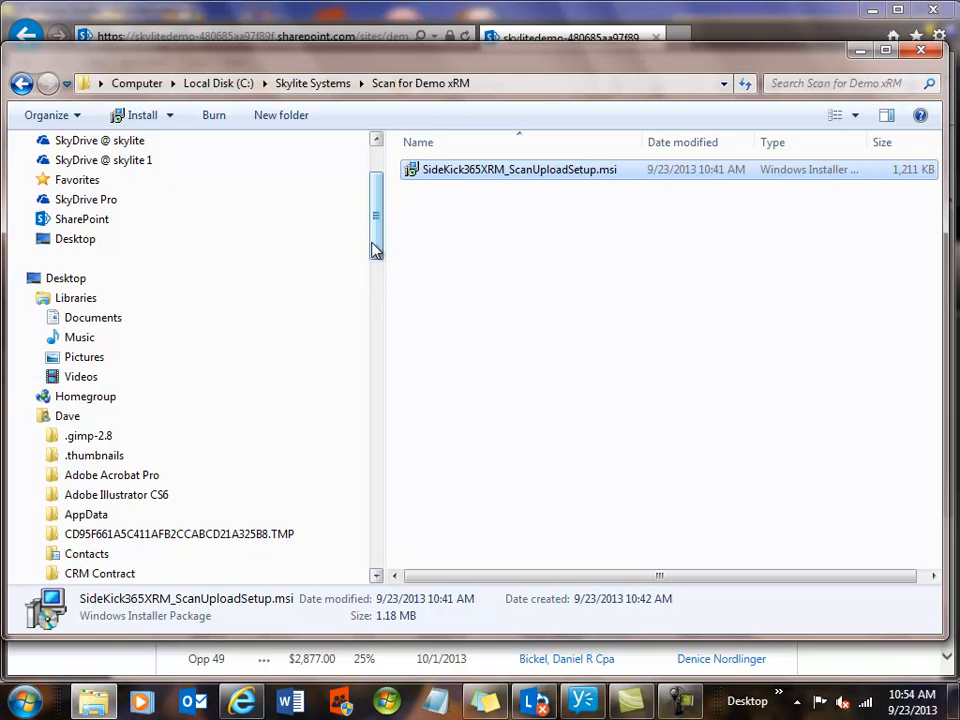
{"action": "left_click_drag", "start_coordinate": [377, 249], "coordinate": [385, 371]}
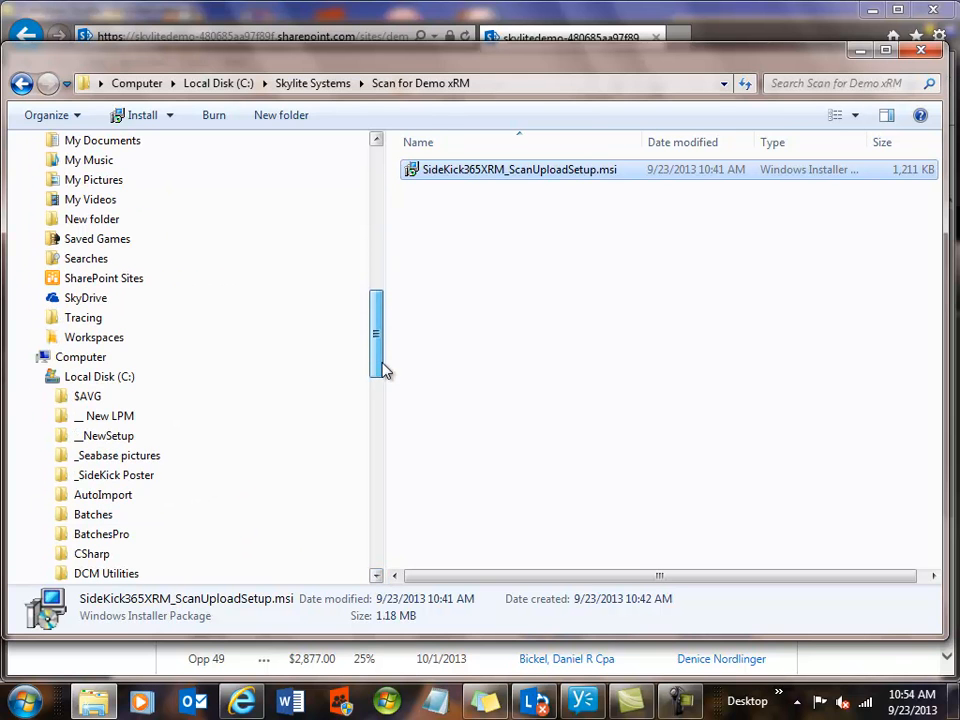
{"action": "left_click", "coordinate": [40, 379]}
{"action": "left_click", "coordinate": [38, 416]}
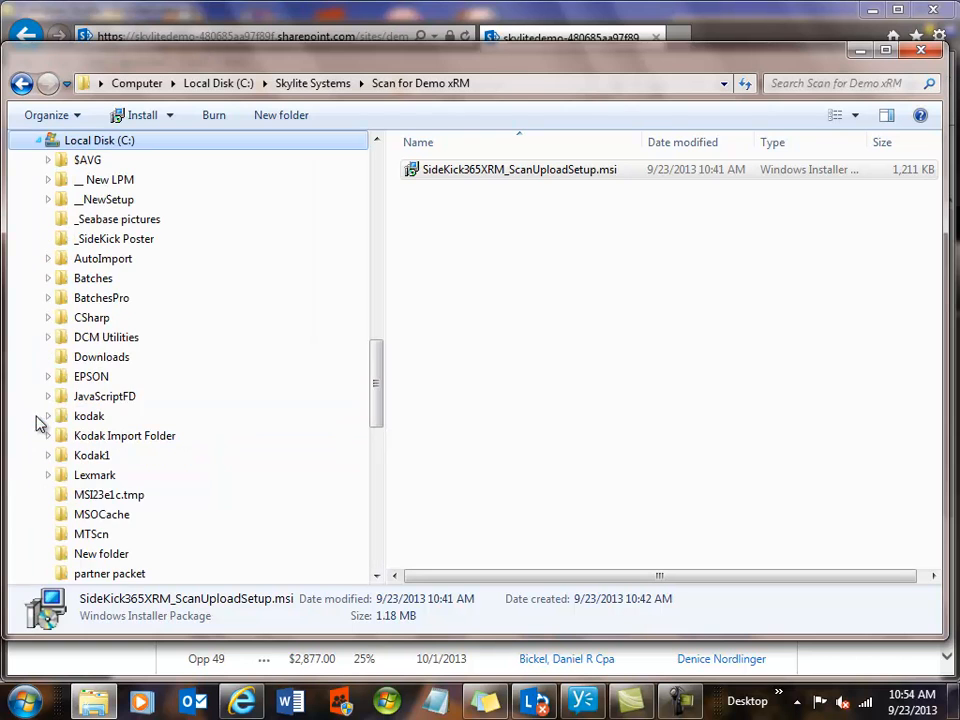
{"action": "left_click_drag", "start_coordinate": [379, 390], "coordinate": [377, 439]}
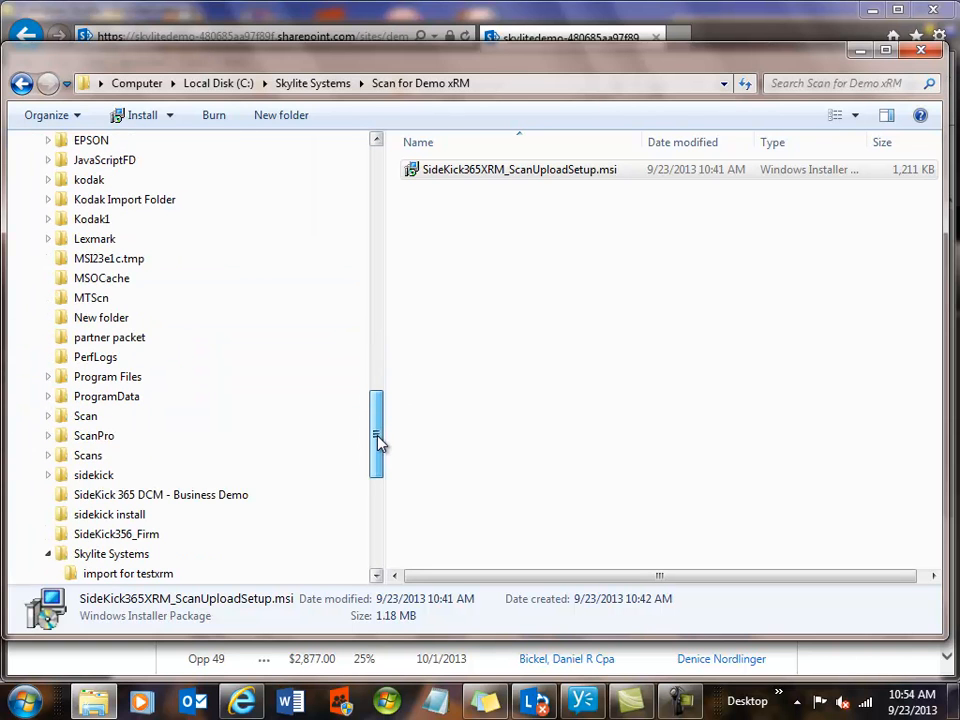
{"action": "left_click", "coordinate": [47, 456]}
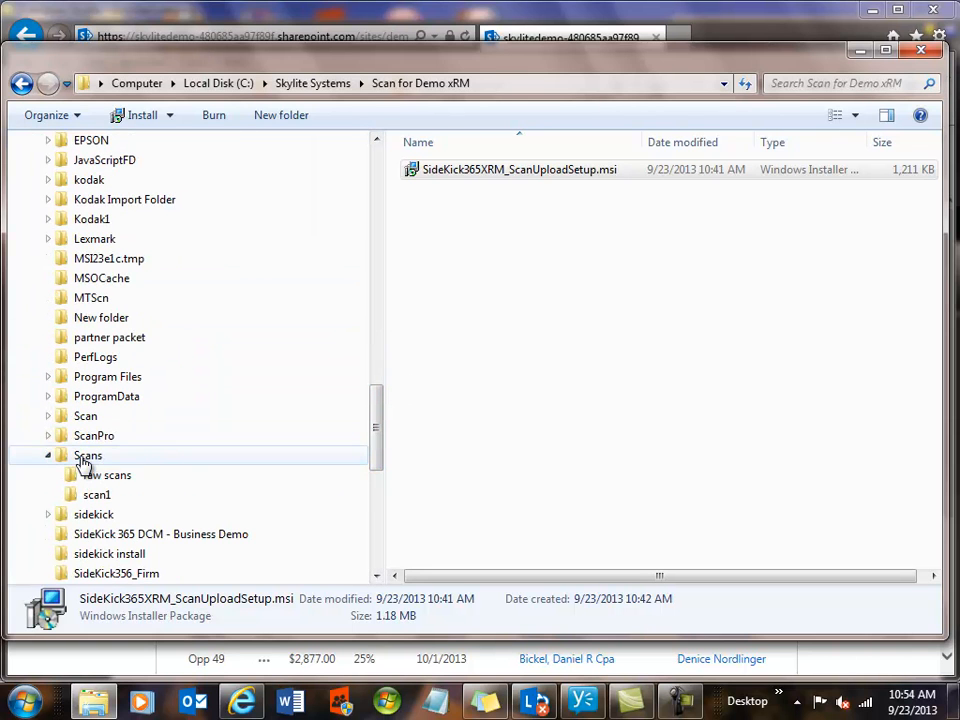
{"action": "left_click", "coordinate": [78, 460]}
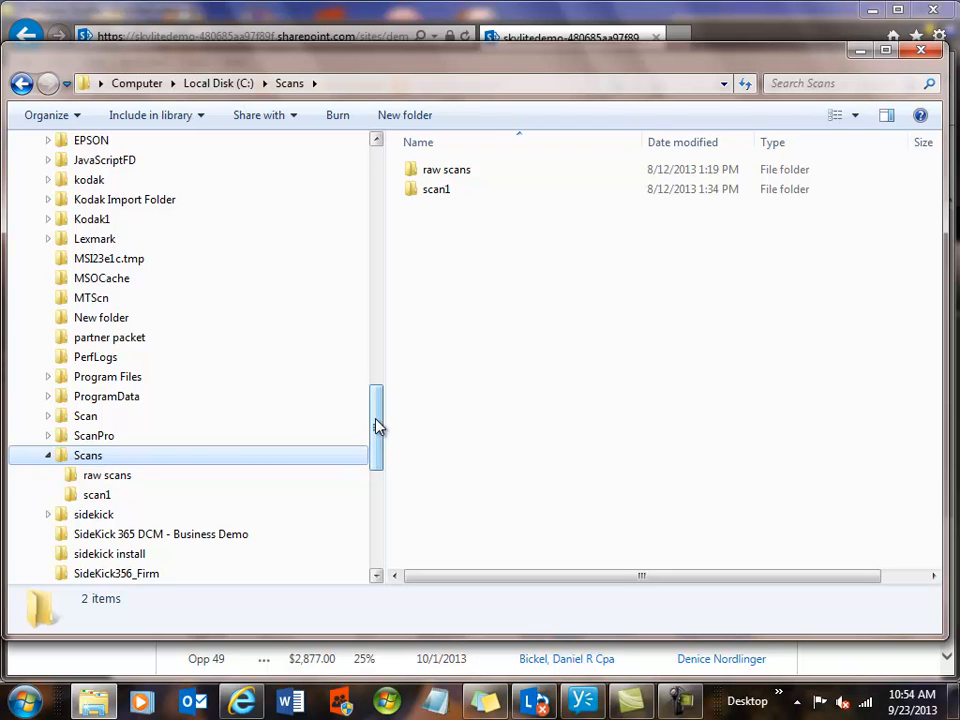
{"action": "left_click", "coordinate": [48, 400]}
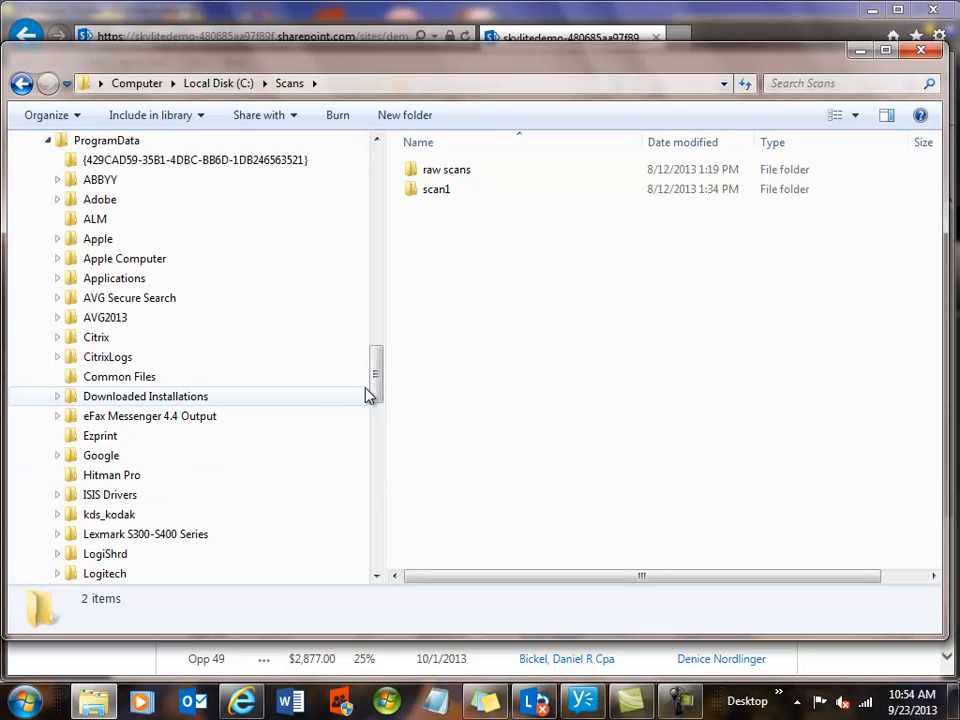
{"action": "left_click_drag", "start_coordinate": [375, 392], "coordinate": [379, 467]}
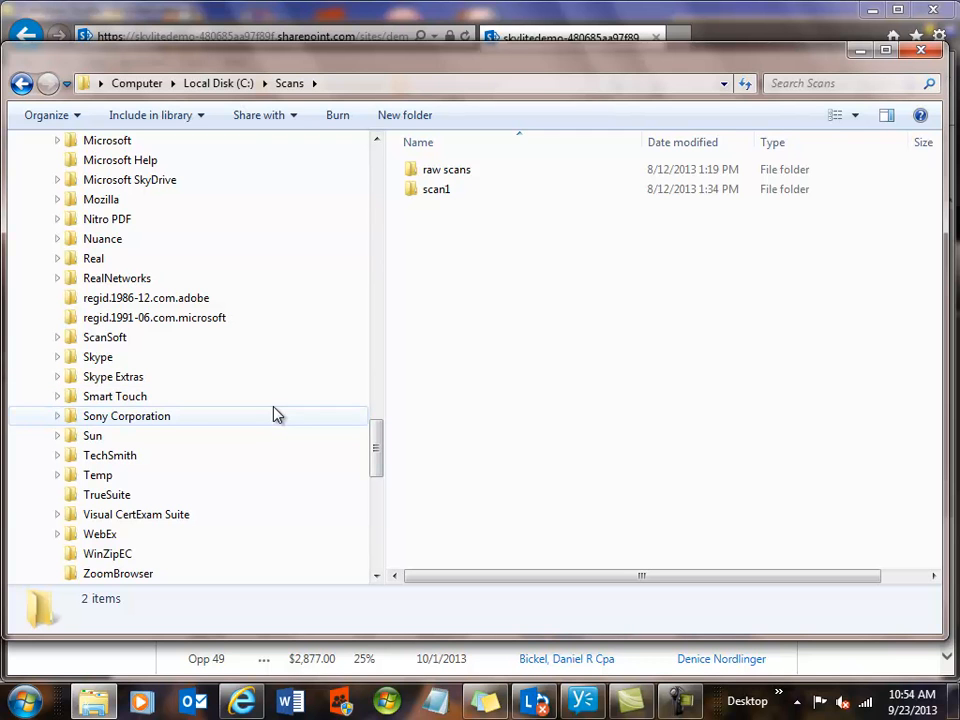
{"action": "left_click_drag", "start_coordinate": [380, 452], "coordinate": [392, 349]}
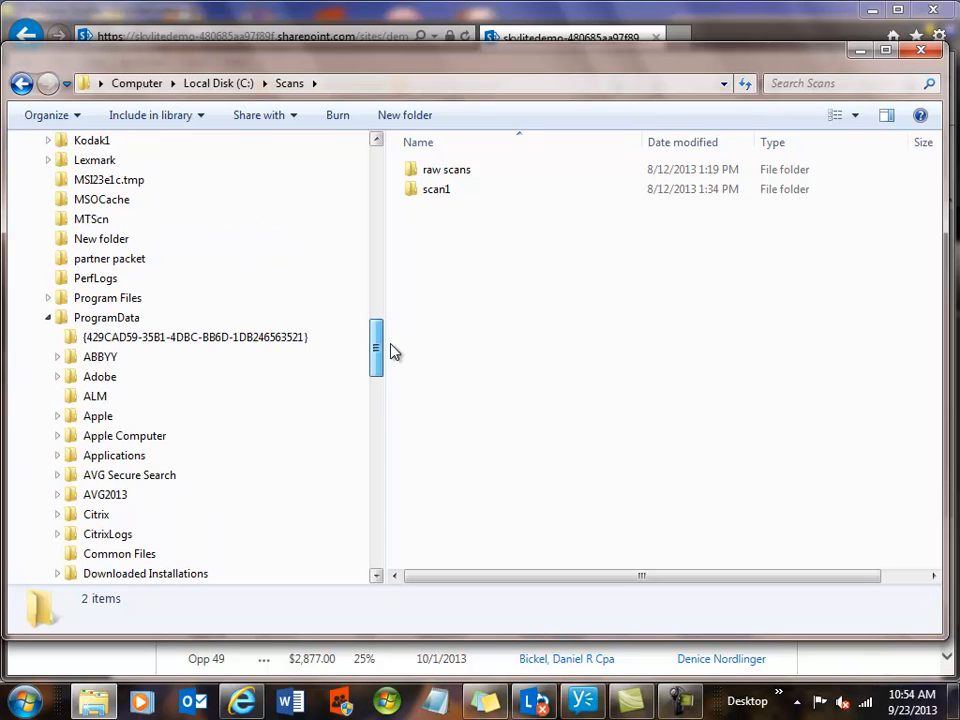
{"action": "left_click", "coordinate": [47, 317]}
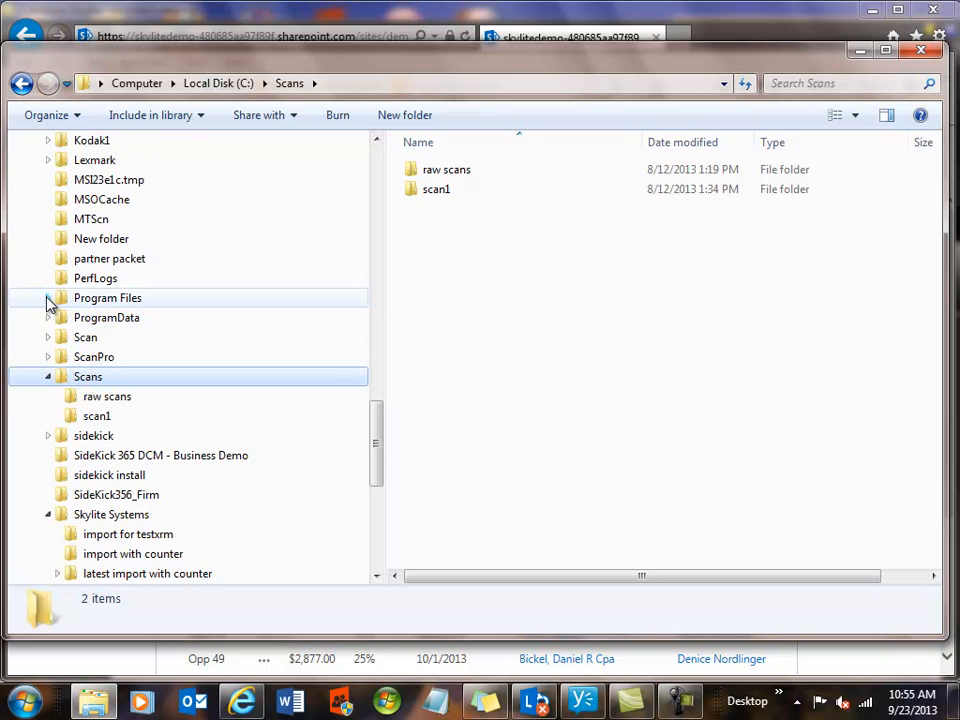
Open the SideKick365XRM_ScanUpload folder under C:\Program Files\Skylite Systems.
{"action": "left_click", "coordinate": [47, 298]}
{"action": "left_click_drag", "start_coordinate": [383, 336], "coordinate": [392, 446]}
{"action": "left_click", "coordinate": [57, 455]}
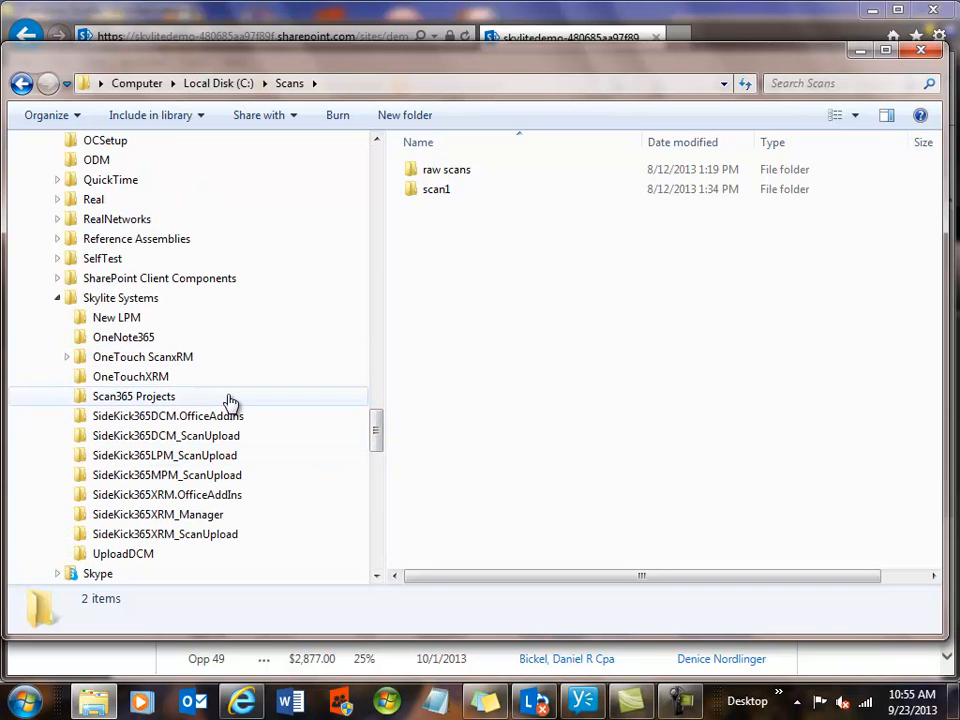
{"action": "left_click", "coordinate": [185, 543]}
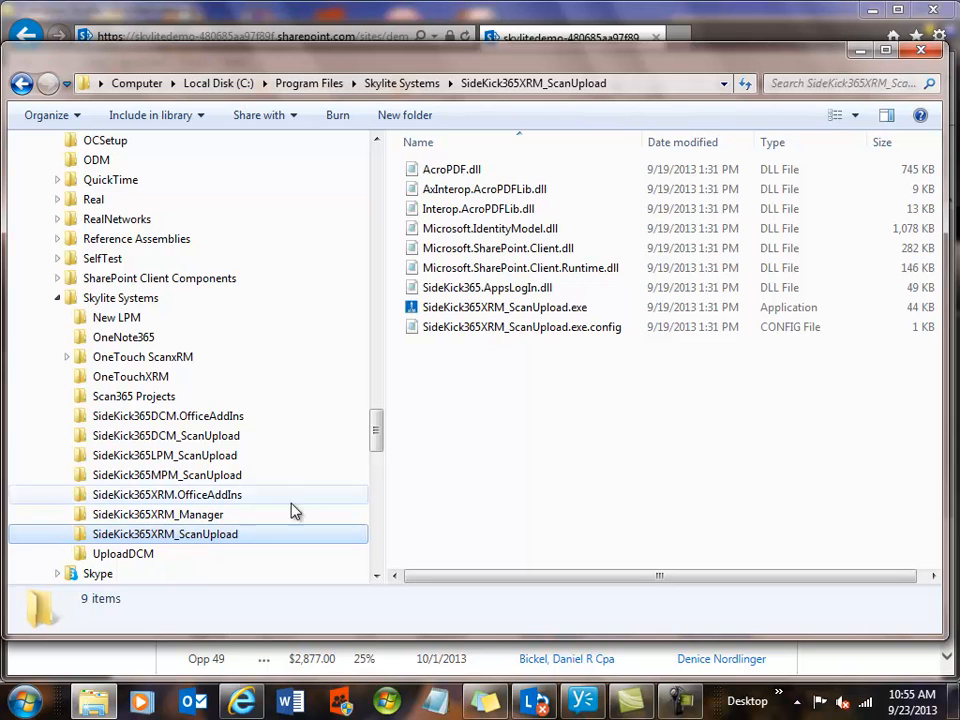